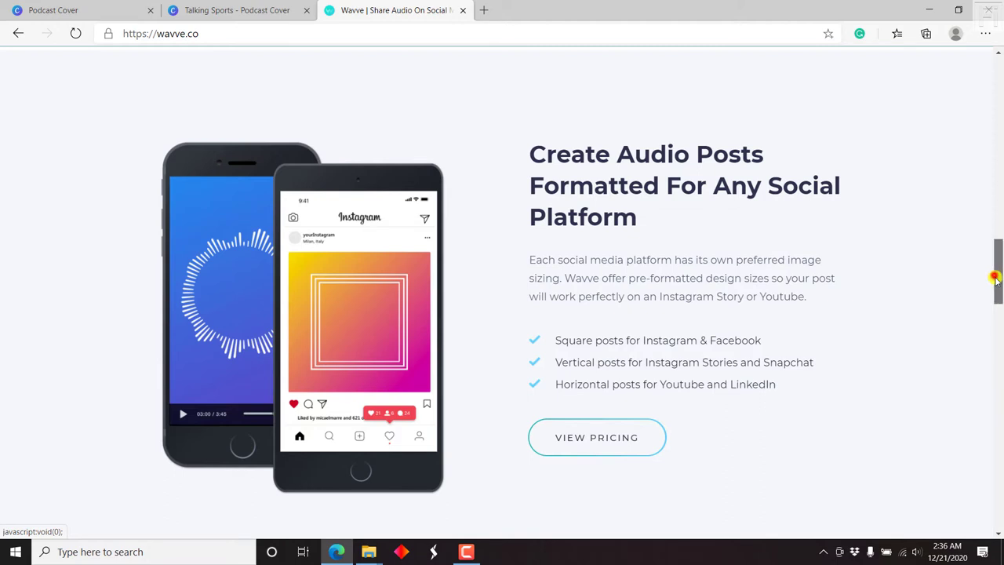
Look through the feature sections of the Wavve home page and open the sign-up form
left_click_drag(995, 278, 999, 297)
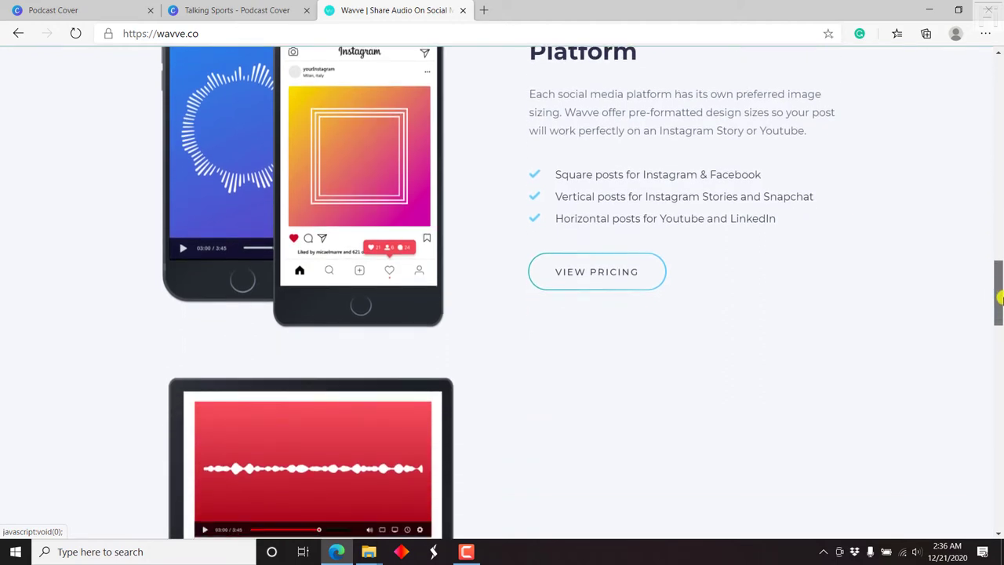
left_click_drag(999, 297, 999, 391)
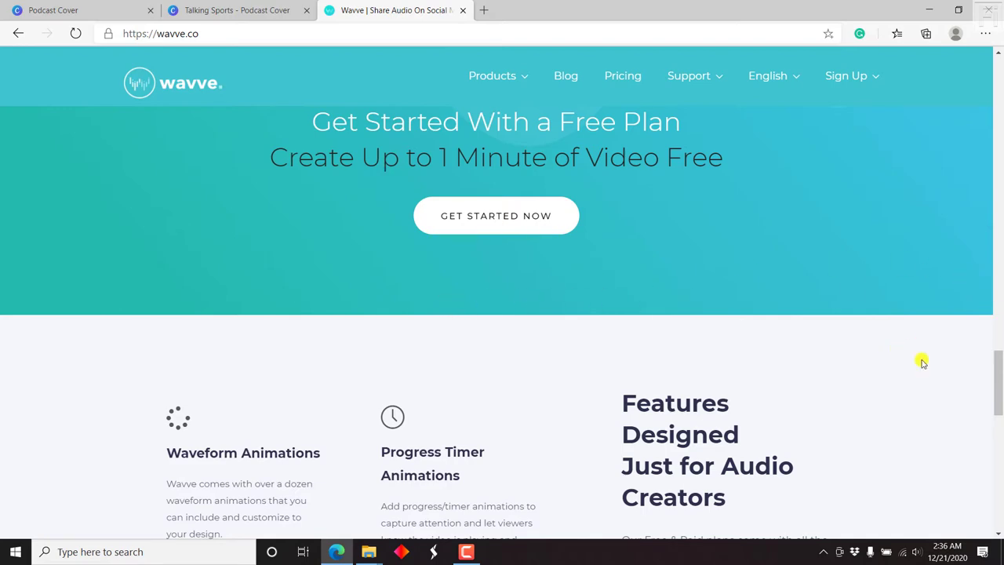
left_click_drag(991, 368, 987, 413)
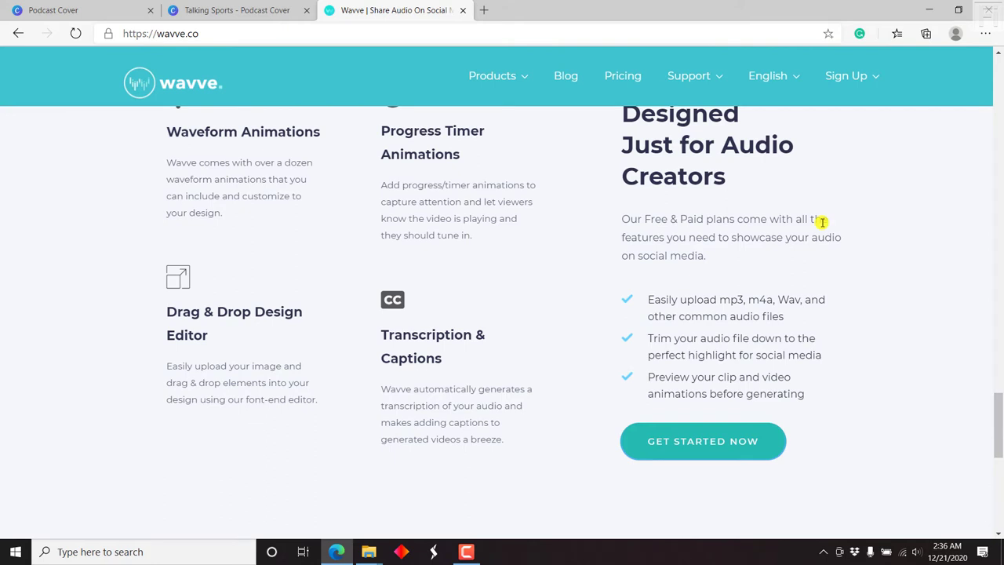
scroll(821, 222, "up", 1)
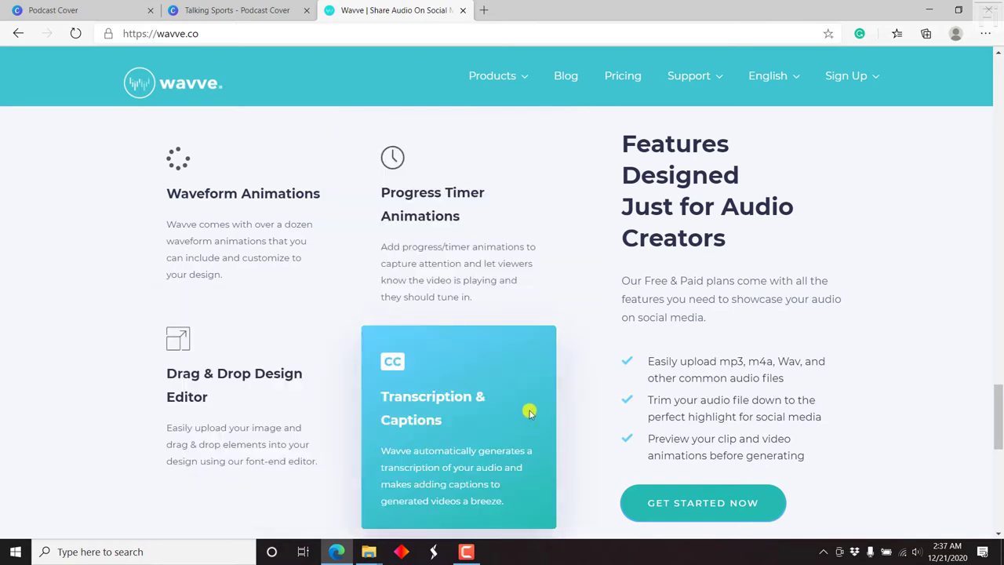
left_click(714, 504)
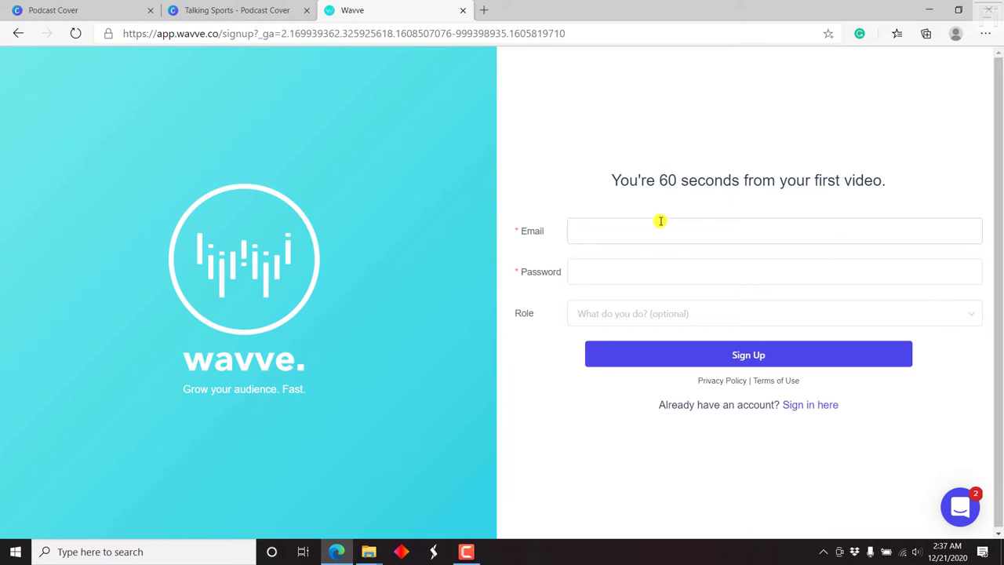
Fill in the account e-mail and enter the account password in the sign-up form
key("Down")
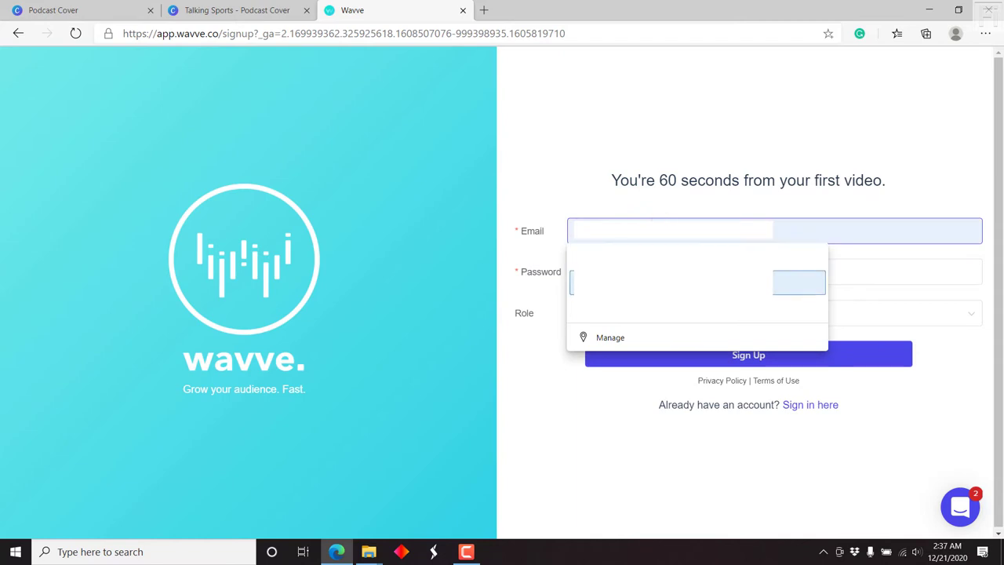
left_click(772, 276)
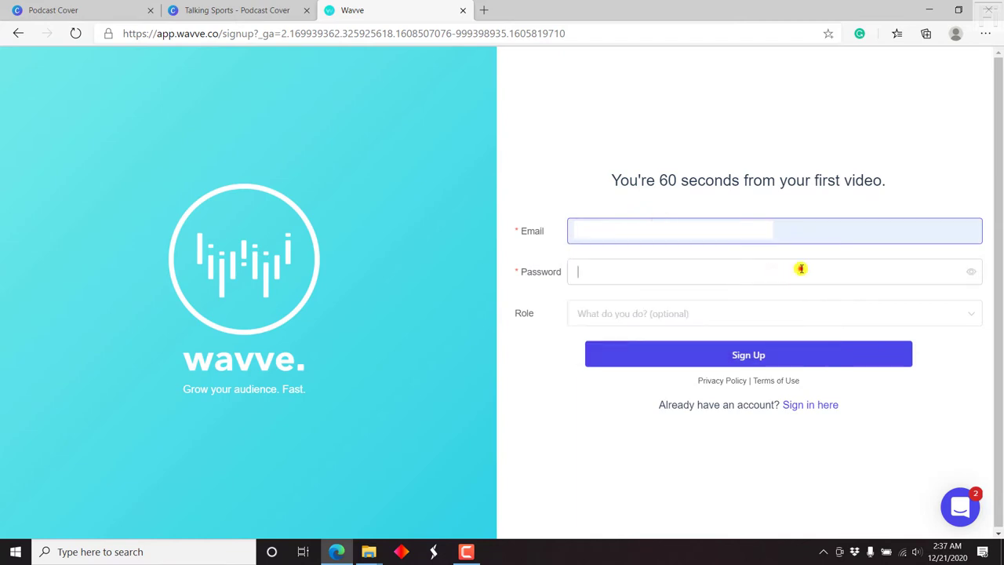
left_click(801, 269)
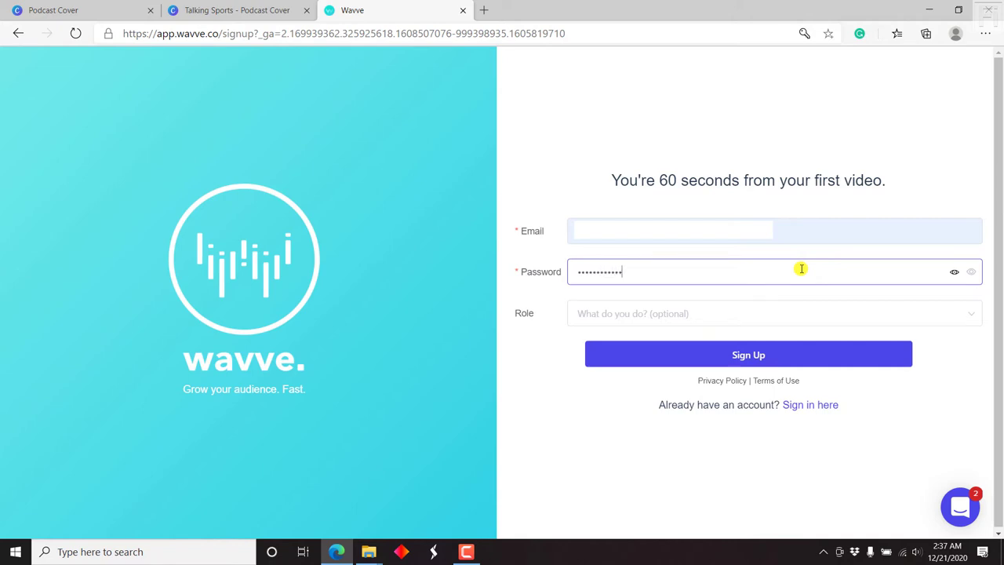
Set the role to Podcast for fun and enter Talking Sports as the podcast name
left_click(949, 315)
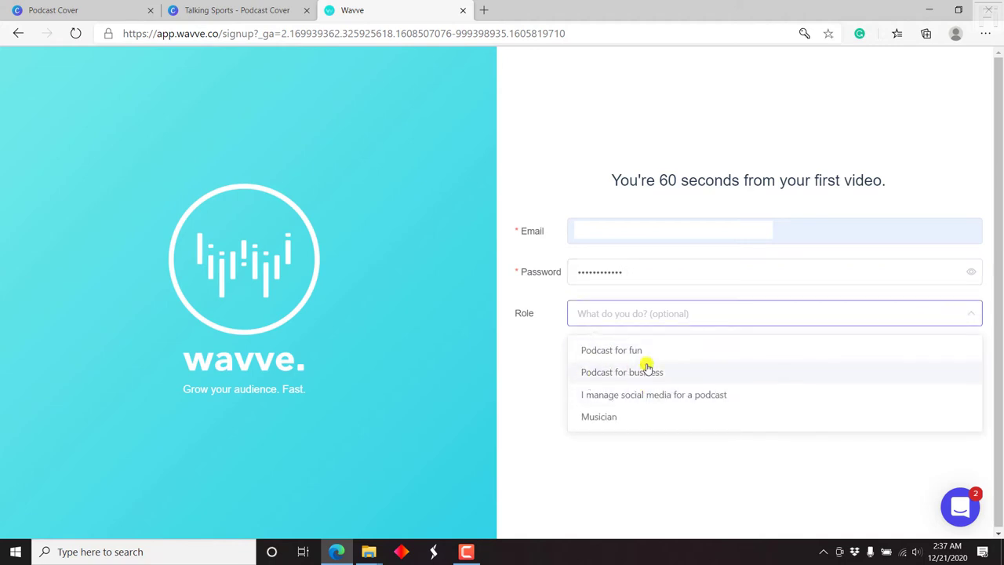
left_click(613, 354)
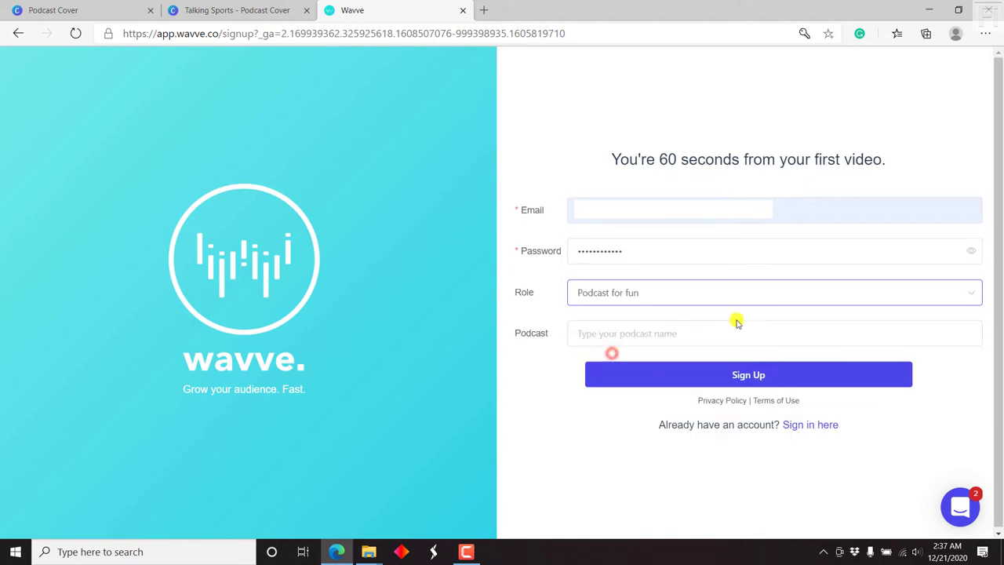
left_click(685, 335)
type("Talk")
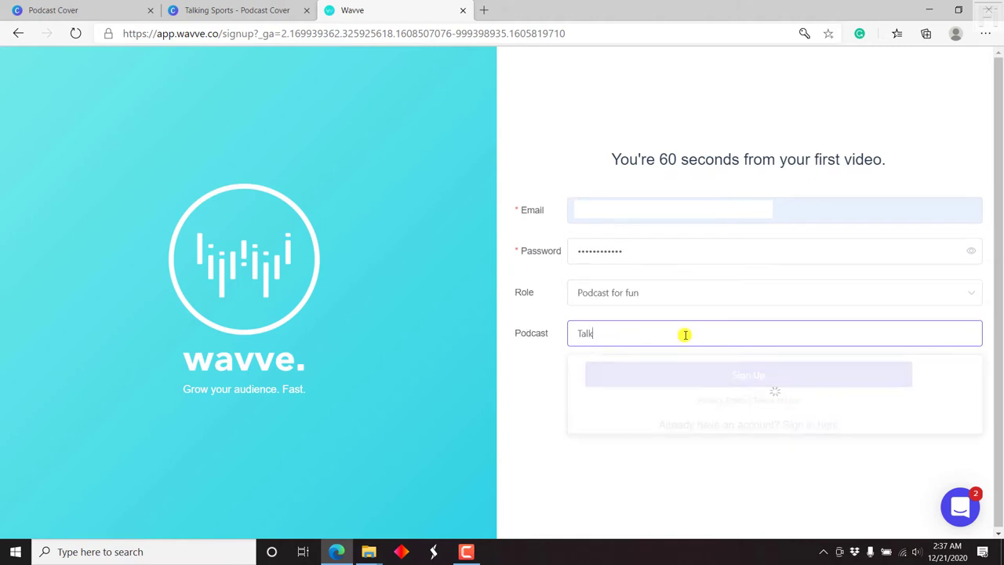
type("ing Sports")
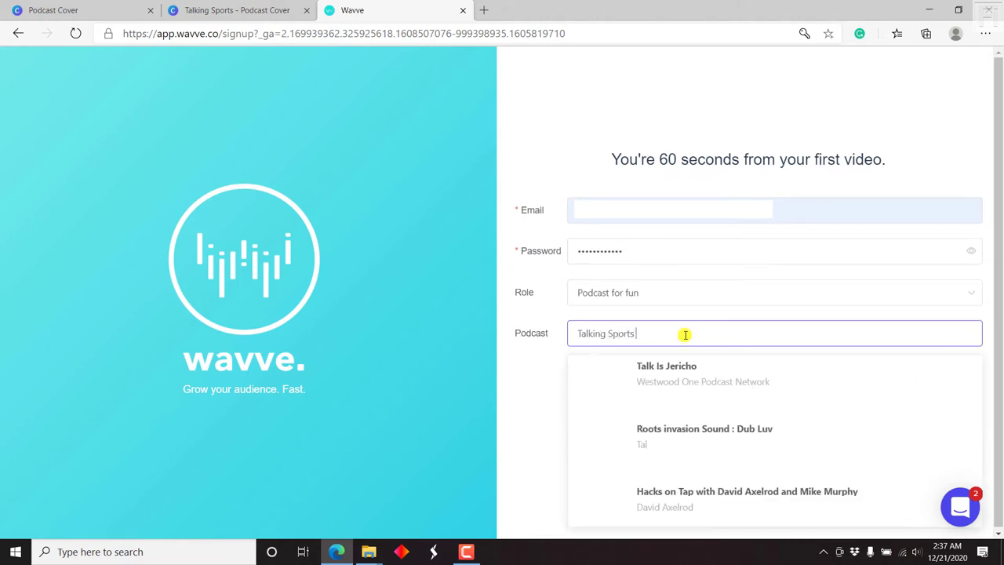
left_click(536, 377)
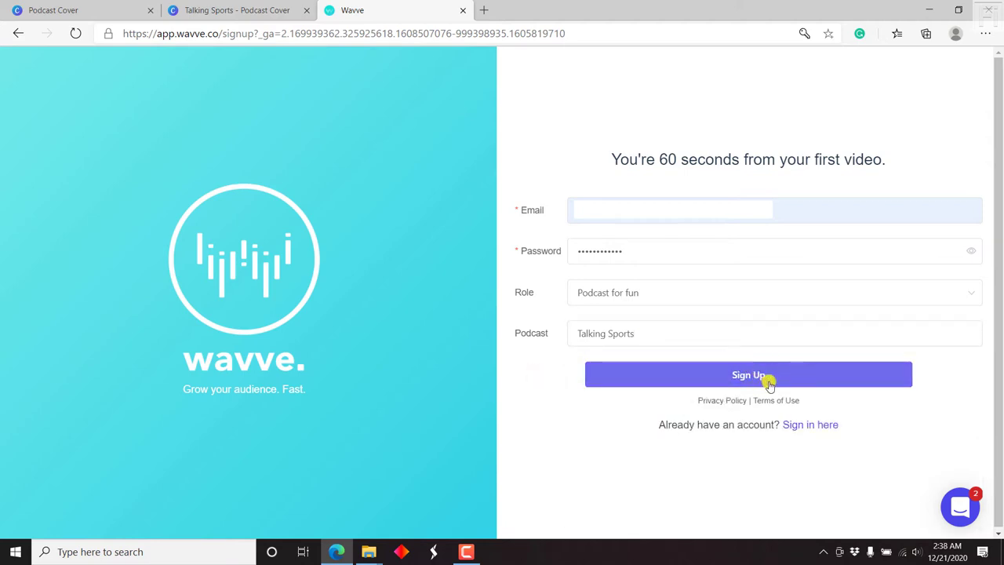
Submit the sign-up with the login saved in the browser, and dismiss the welcome message
left_click(770, 384)
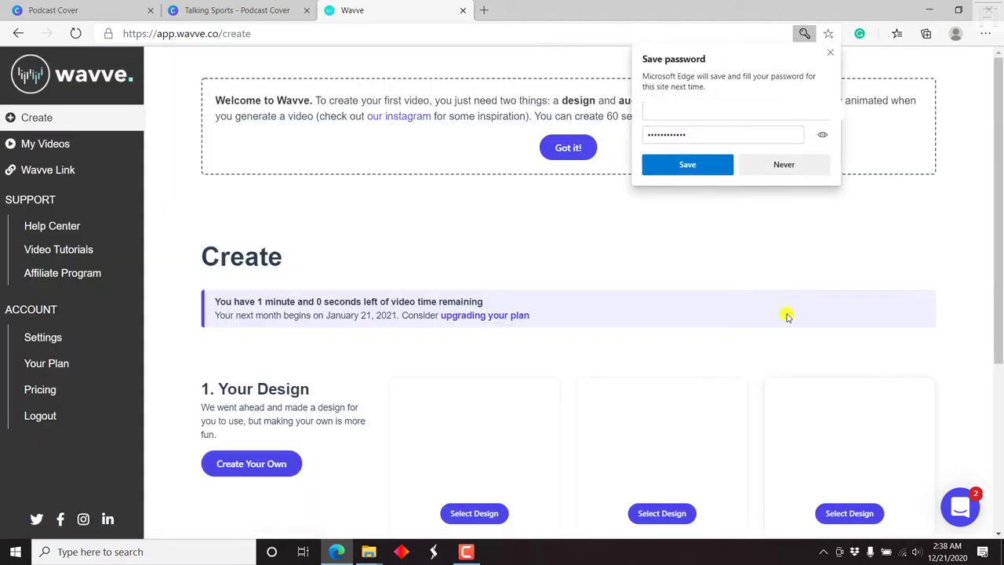
left_click(662, 164)
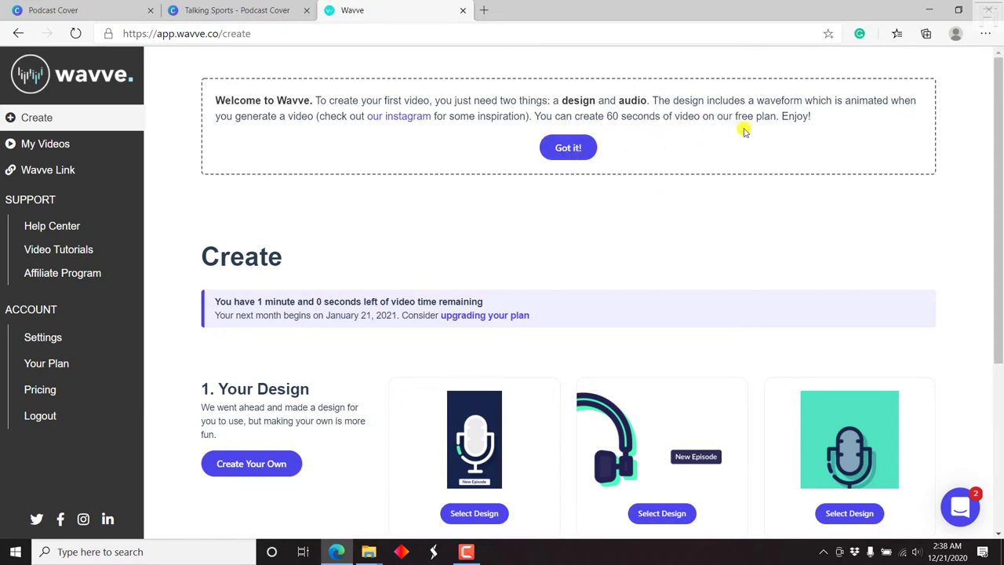
left_click(567, 148)
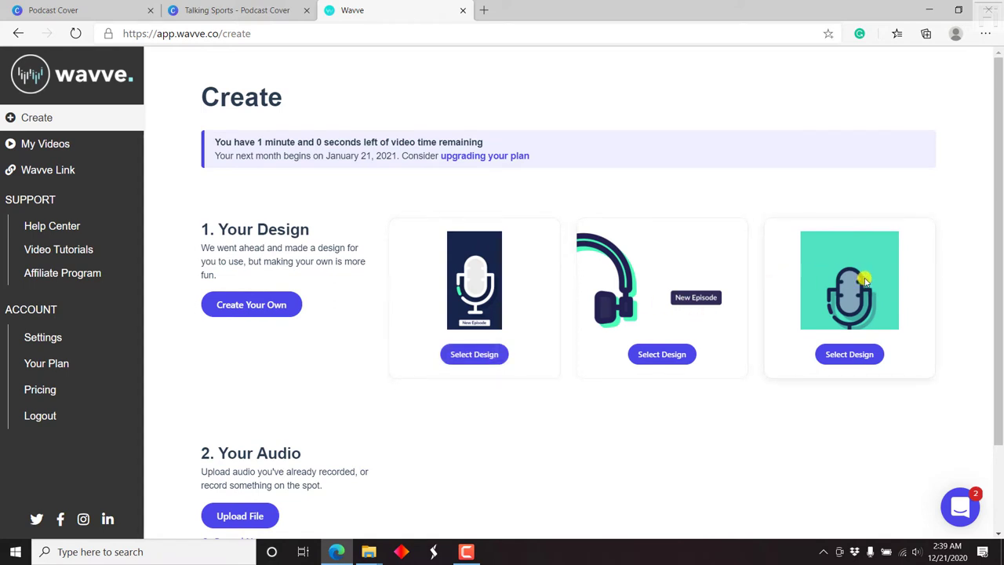
Preview each of the three ready-made designs in turn and return to the design choices
left_click(474, 354)
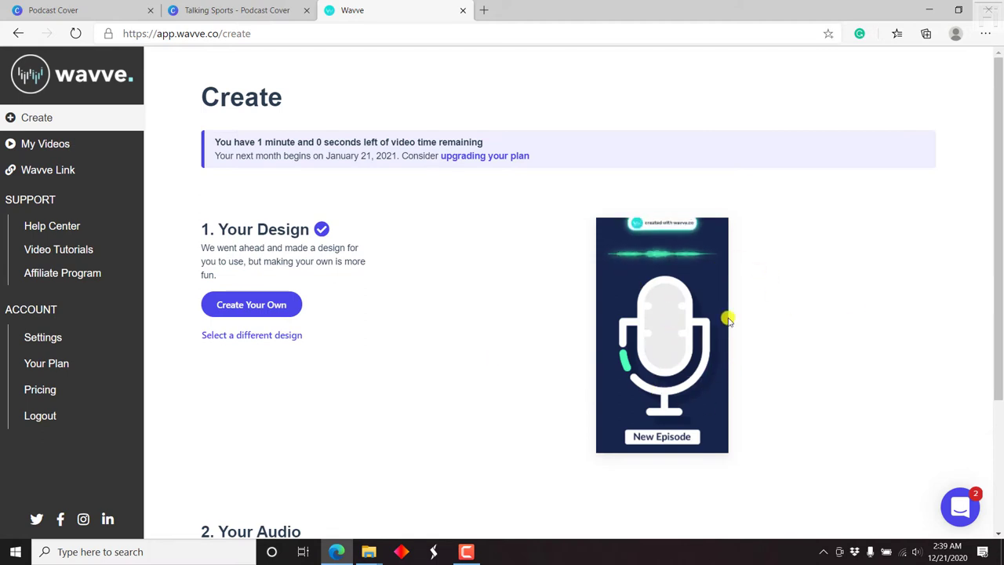
scroll(628, 306, "down", 1)
left_click(239, 319)
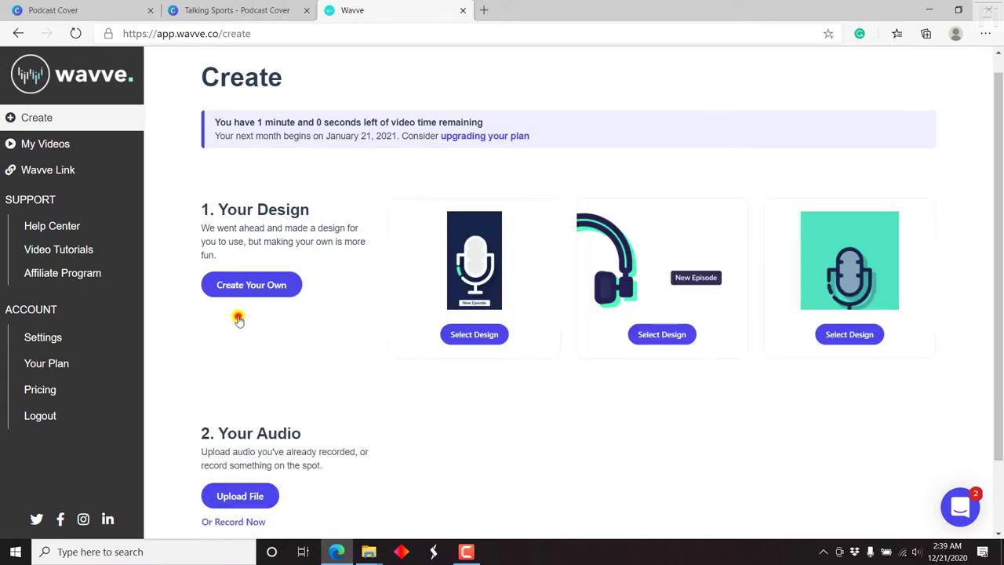
left_click(675, 262)
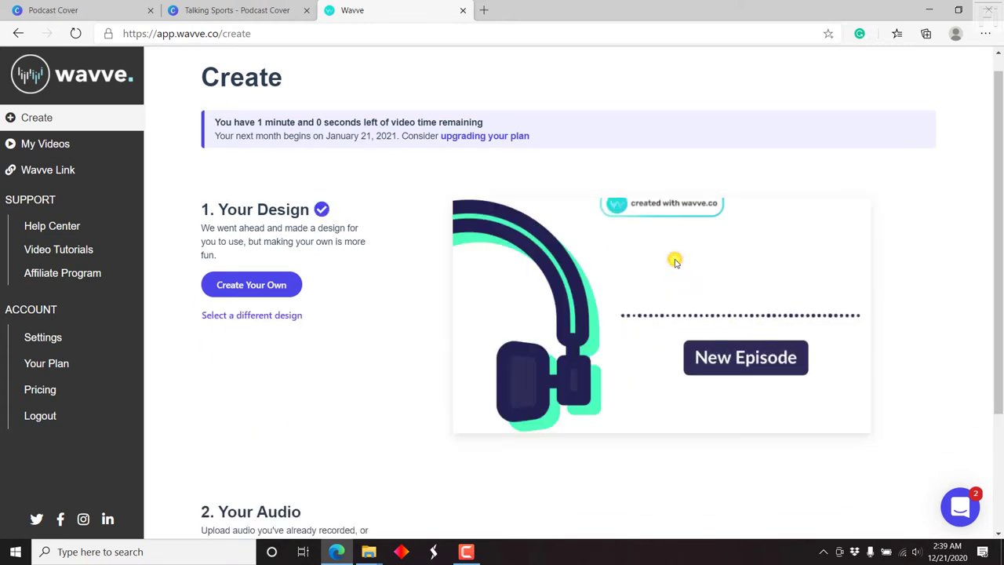
left_click(238, 317)
left_click(823, 252)
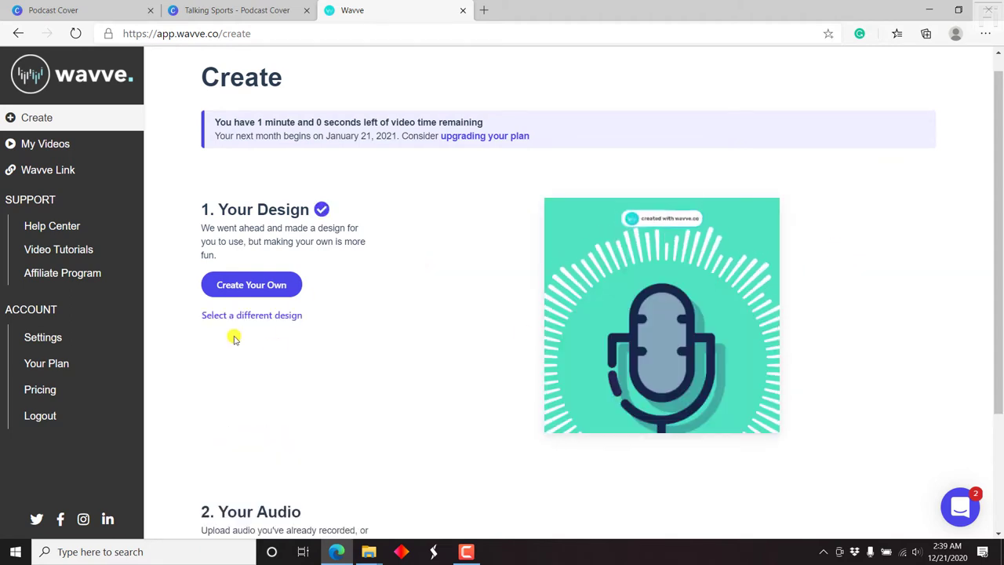
left_click(251, 316)
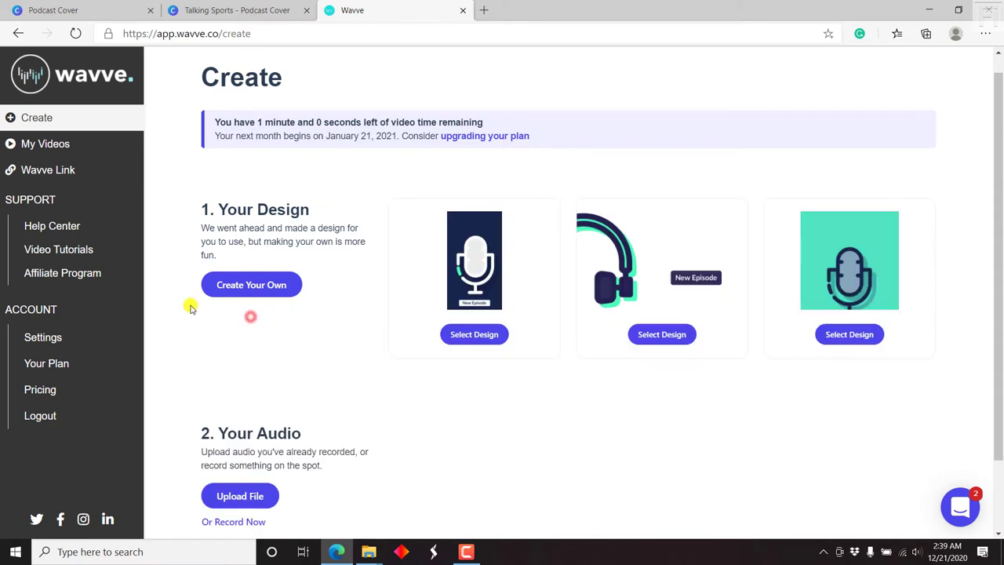
Start a custom design from a template, choosing the Cover Art template
left_click(228, 284)
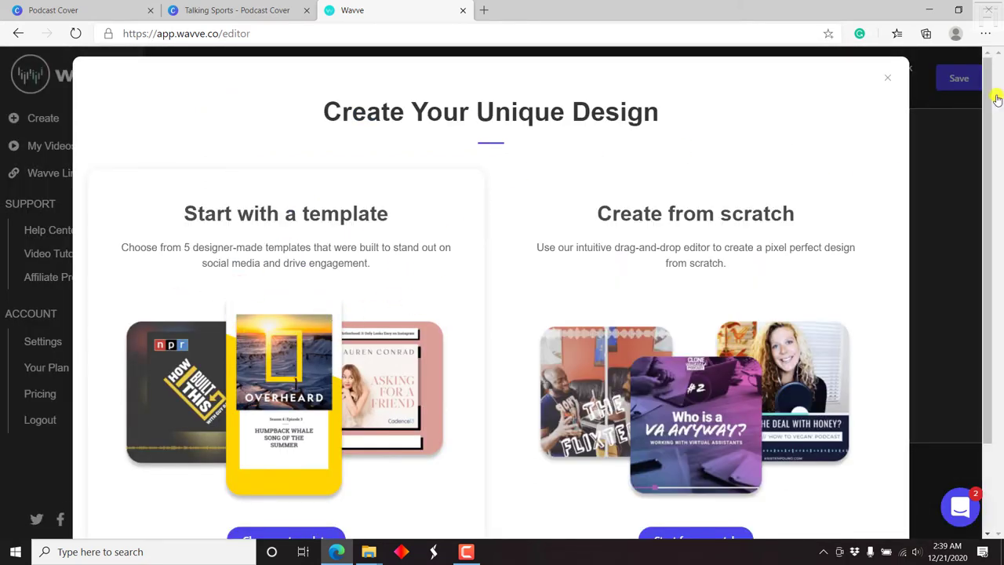
left_click_drag(997, 98, 993, 207)
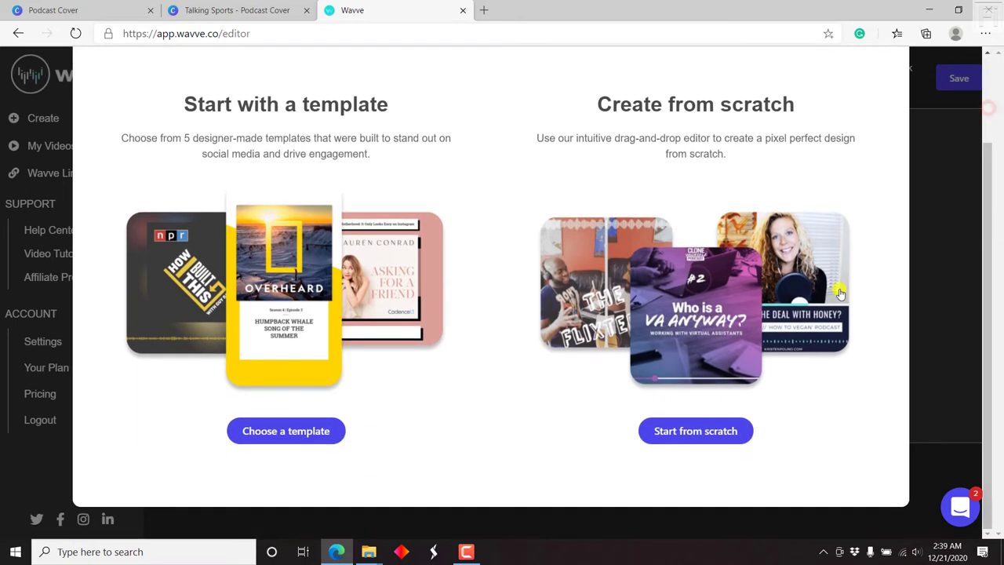
left_click(290, 322)
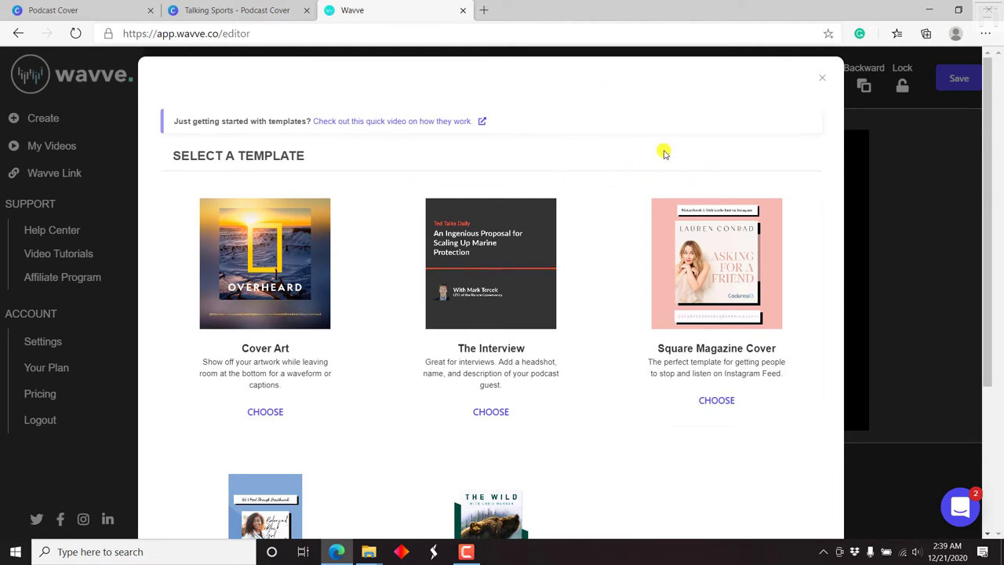
scroll(987, 132, "down", 2)
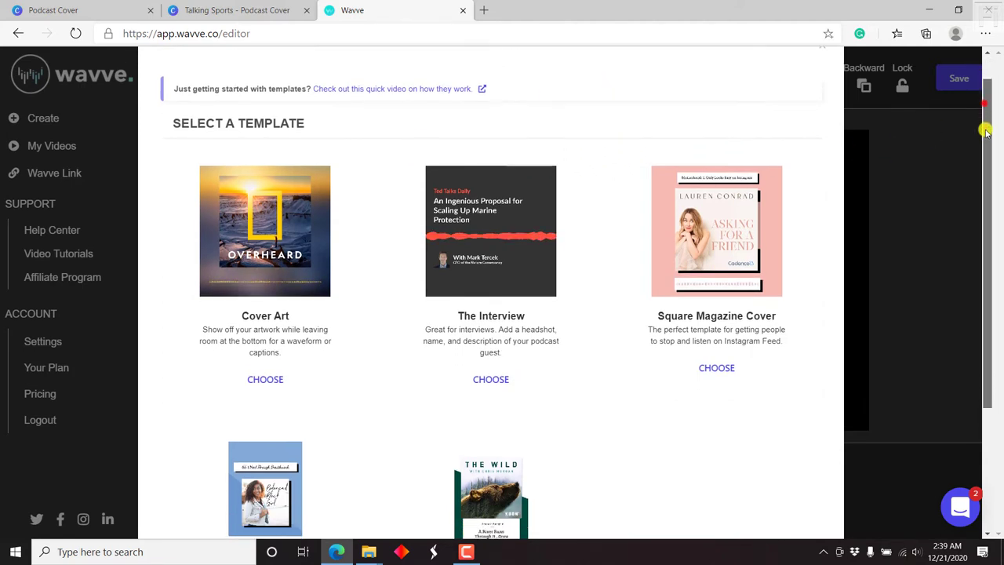
scroll(987, 132, "down", 3)
scroll(1001, 75, "up", 4)
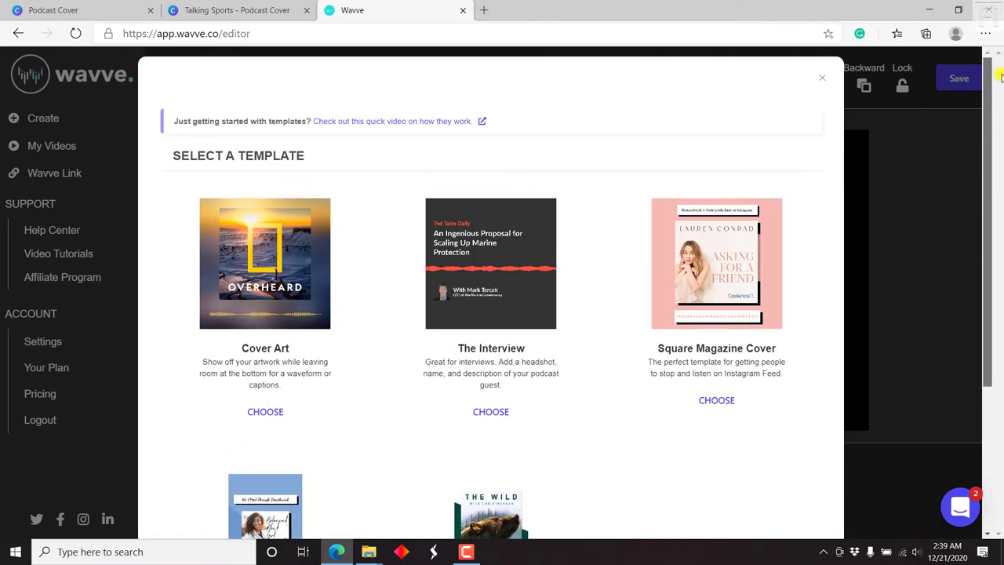
left_click(259, 274)
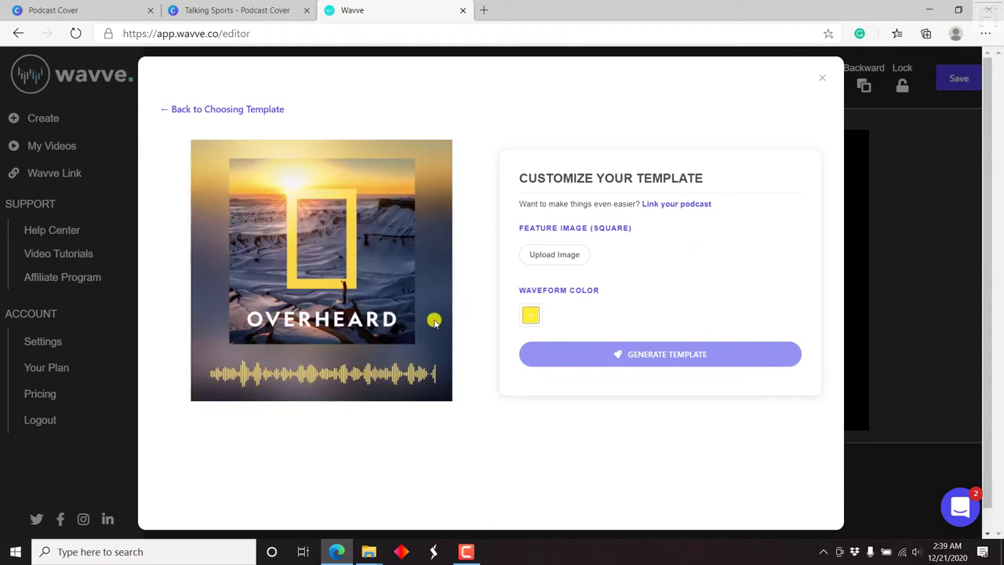
Upload the Talking Sports image from the Wavve Podcast folder on the Desktop as the square feature image
left_click(571, 262)
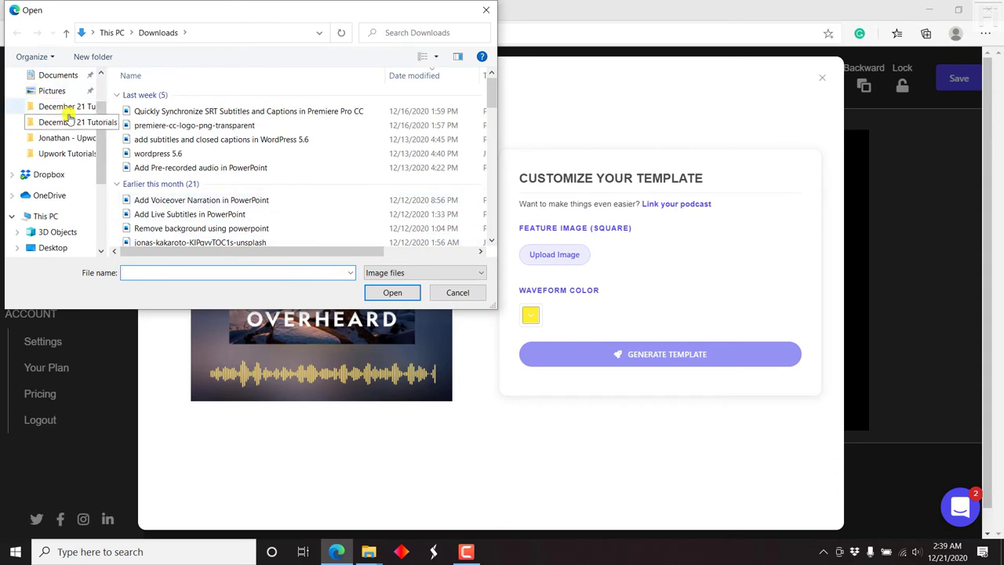
scroll(102, 74, "up", 1)
left_click(49, 99)
double_click(164, 224)
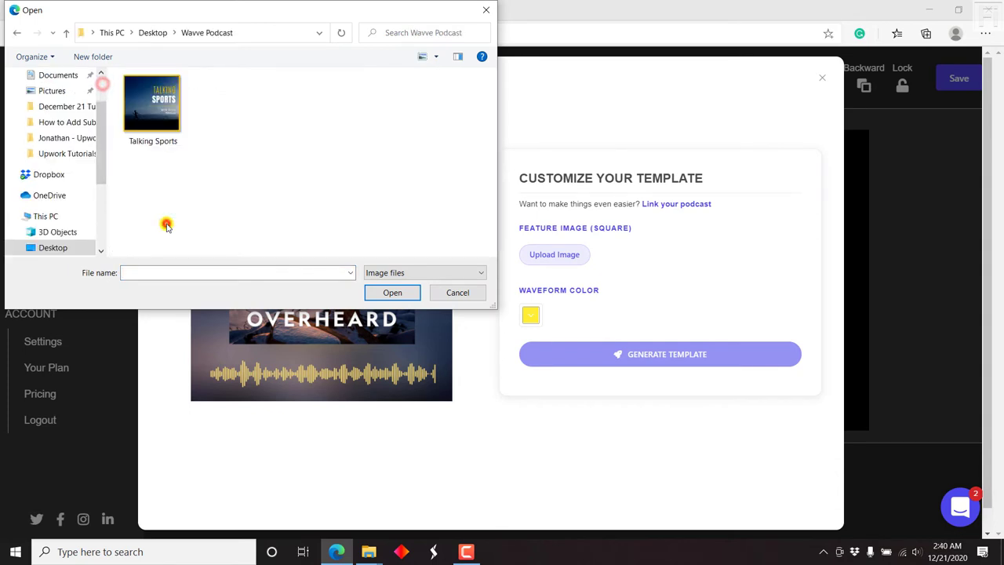
left_click(157, 95)
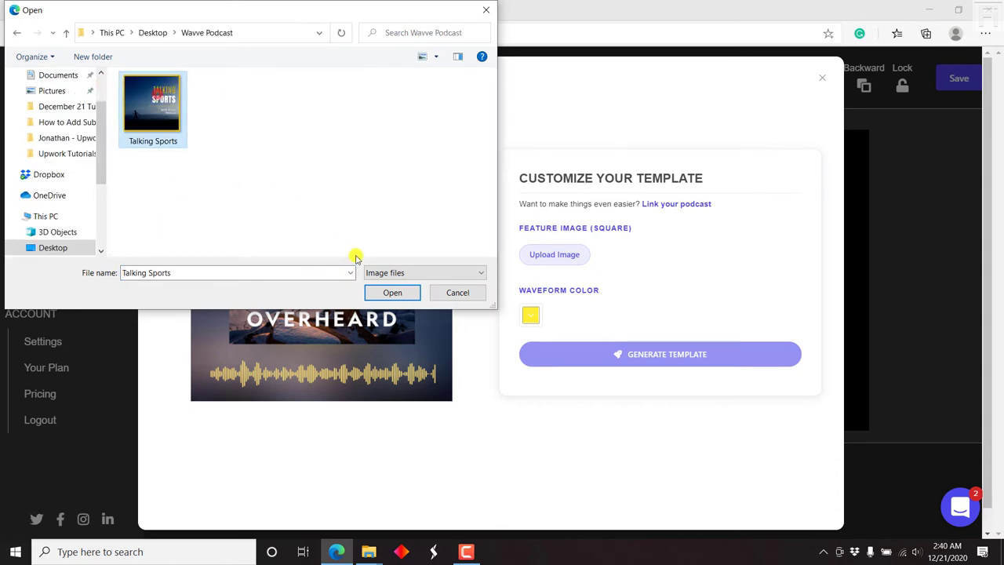
left_click(389, 293)
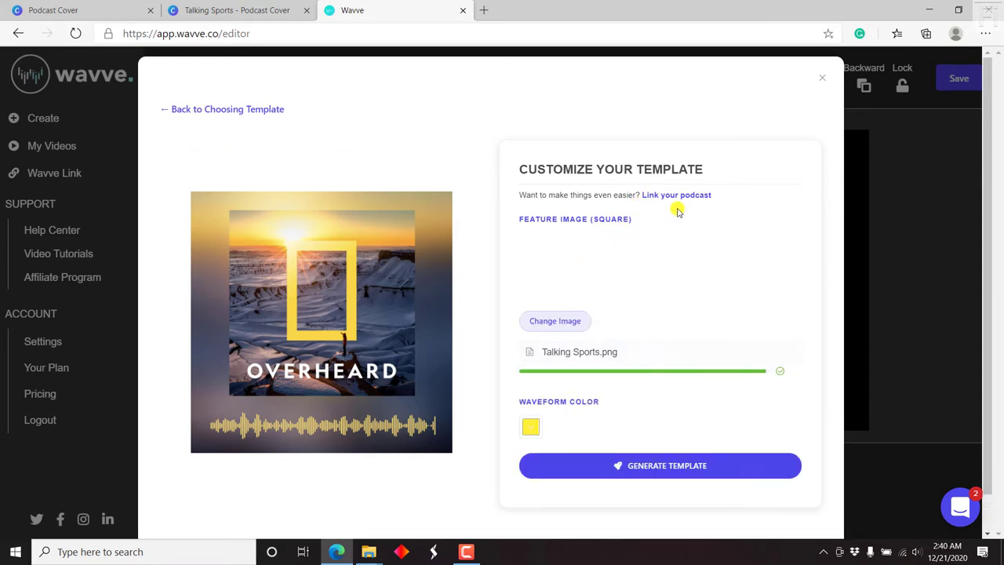
Check the Talking Sports cover in Canva, closing its referral message, and generate the Cover Art template back in Wavve
left_click(225, 6)
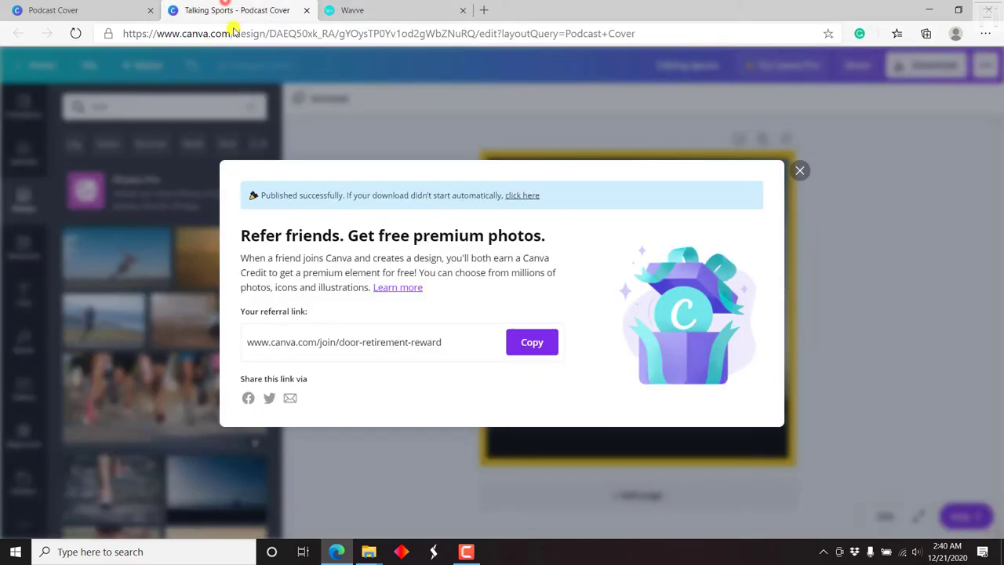
left_click(805, 176)
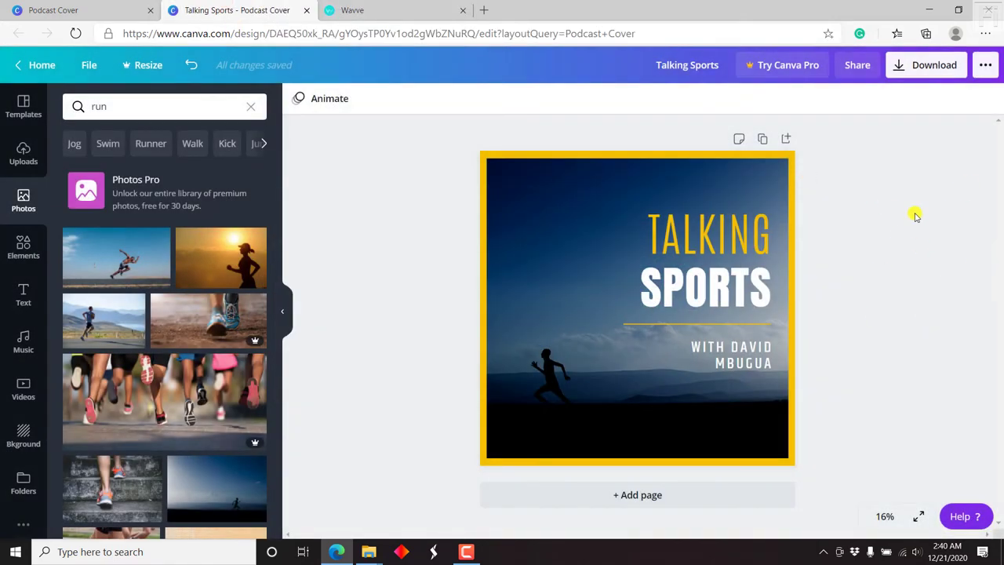
left_click(439, 11)
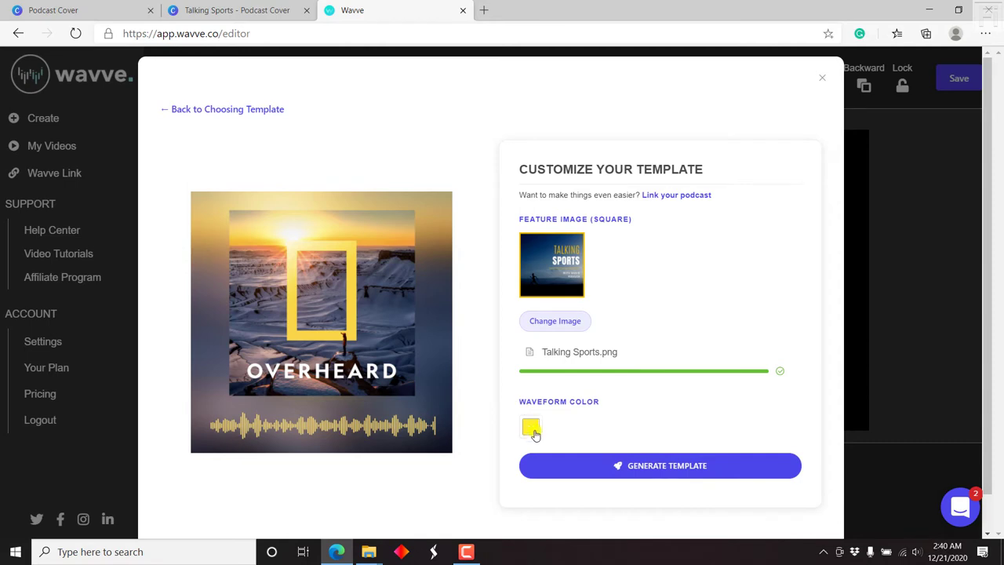
left_click(701, 466)
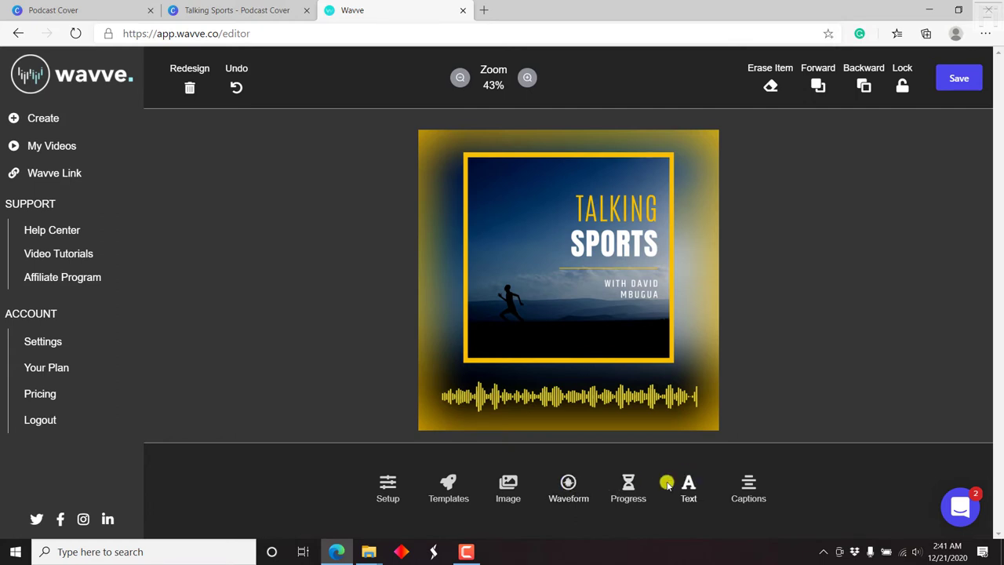
Add a line-style progress bar across the top edge of the cover design and save the design
left_click(619, 482)
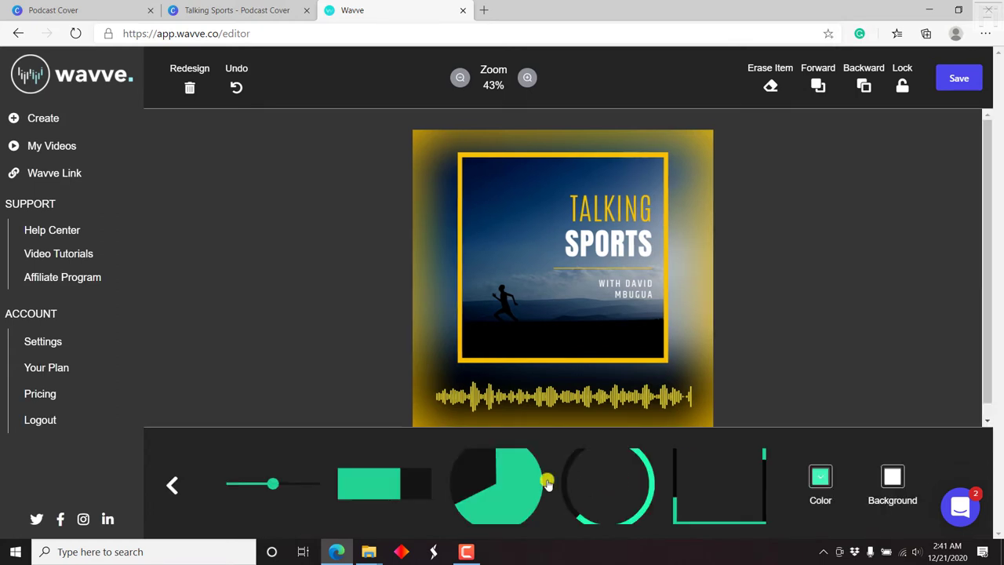
left_click_drag(272, 487, 242, 487)
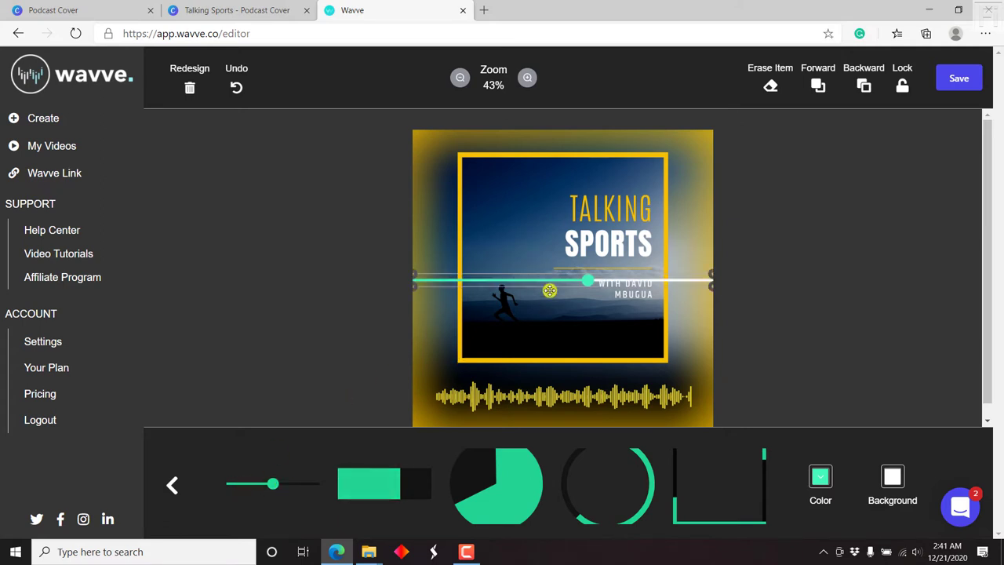
left_click_drag(556, 277, 556, 131)
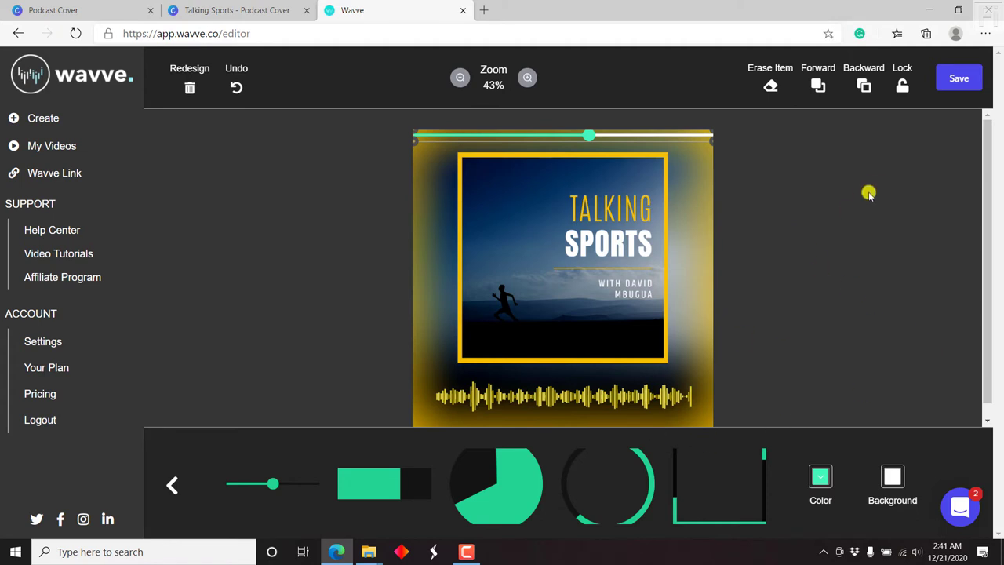
left_click(960, 80)
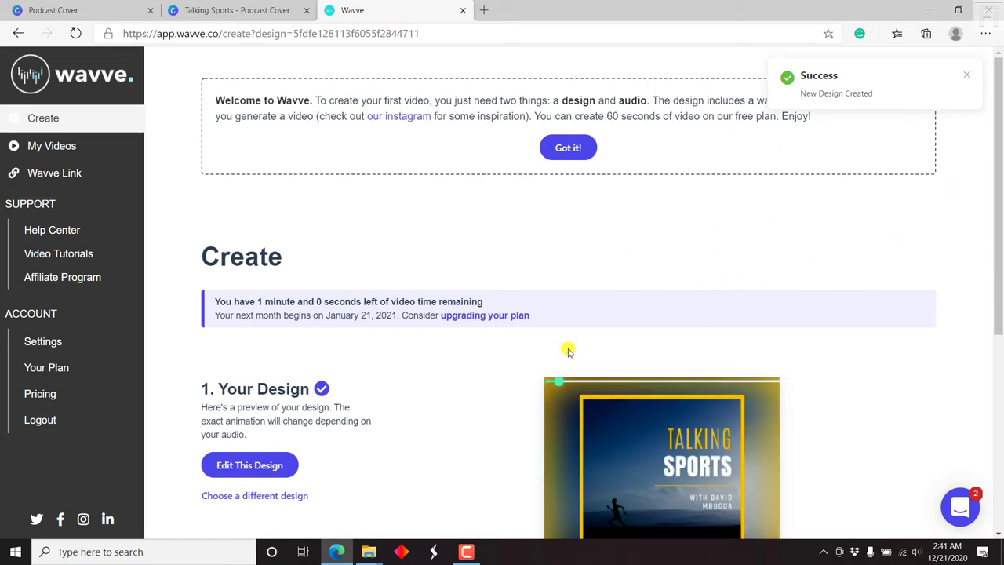
Upload the "How to Fix the (MONO) Left Channel Recording Issue" audio file from the Wavve Podcast folder as the video's audio
left_click_drag(1001, 114, 1000, 165)
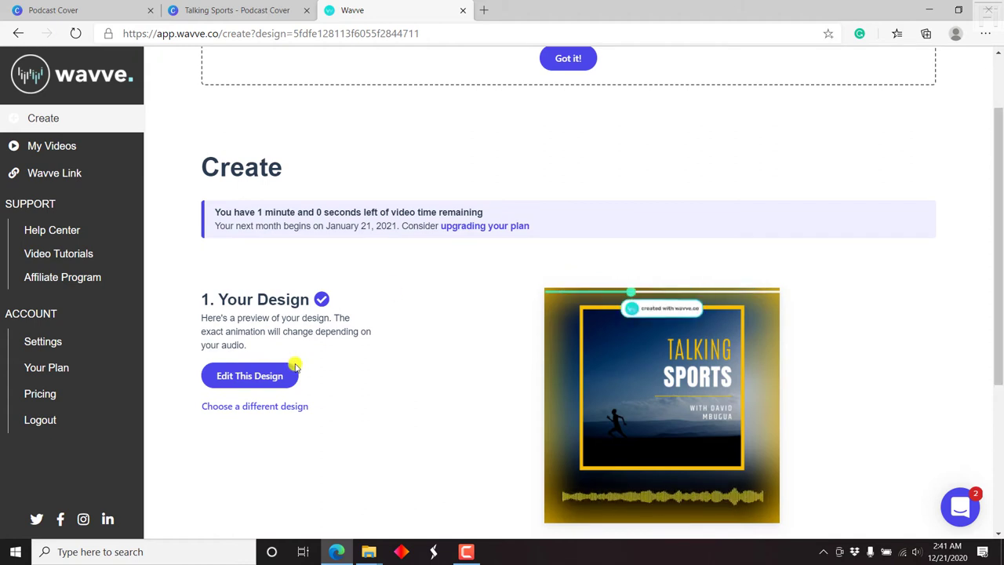
left_click_drag(1000, 174, 1000, 314)
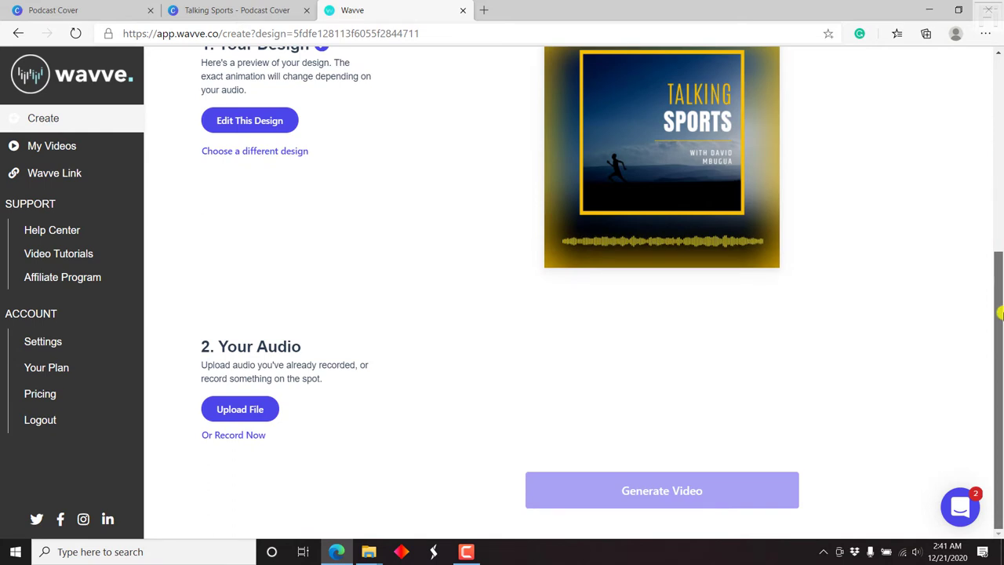
left_click(238, 410)
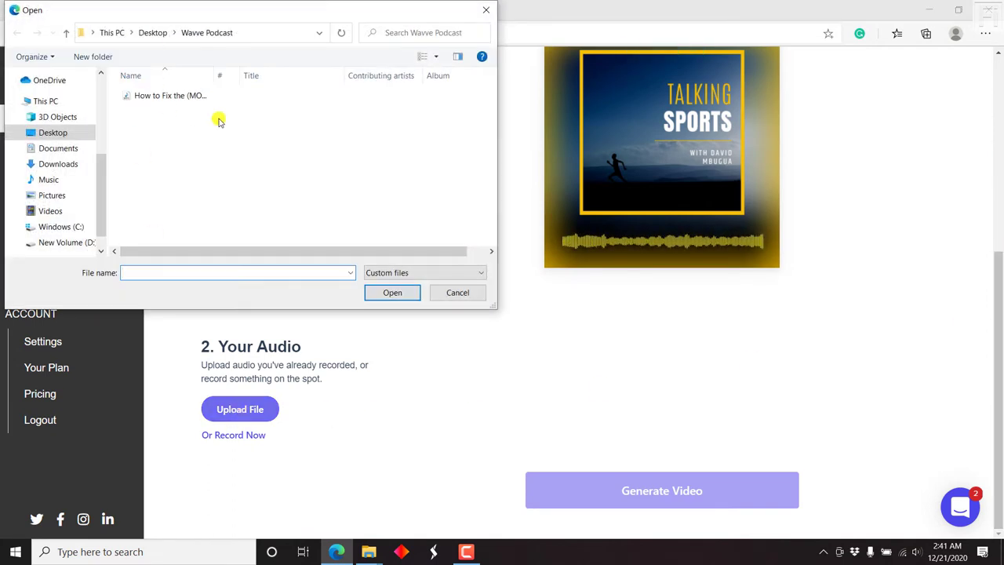
left_click(171, 103)
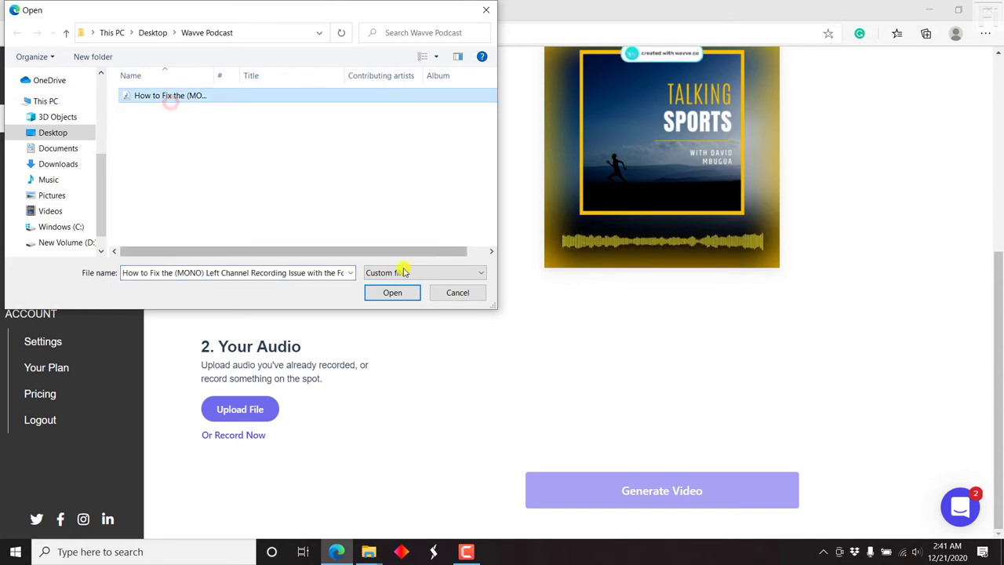
left_click(392, 293)
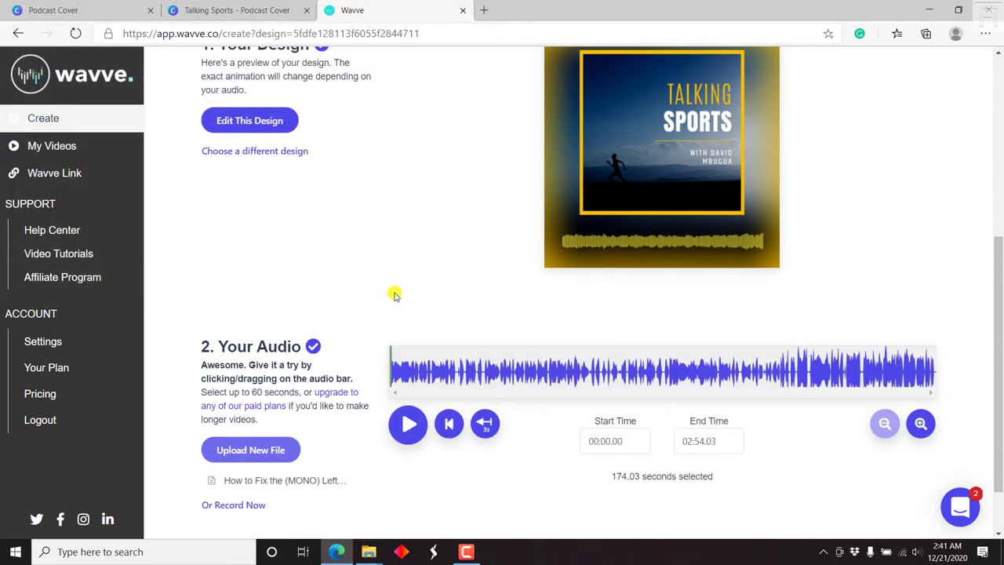
Set the audio clip's end time to 01:00.00
left_click(687, 442)
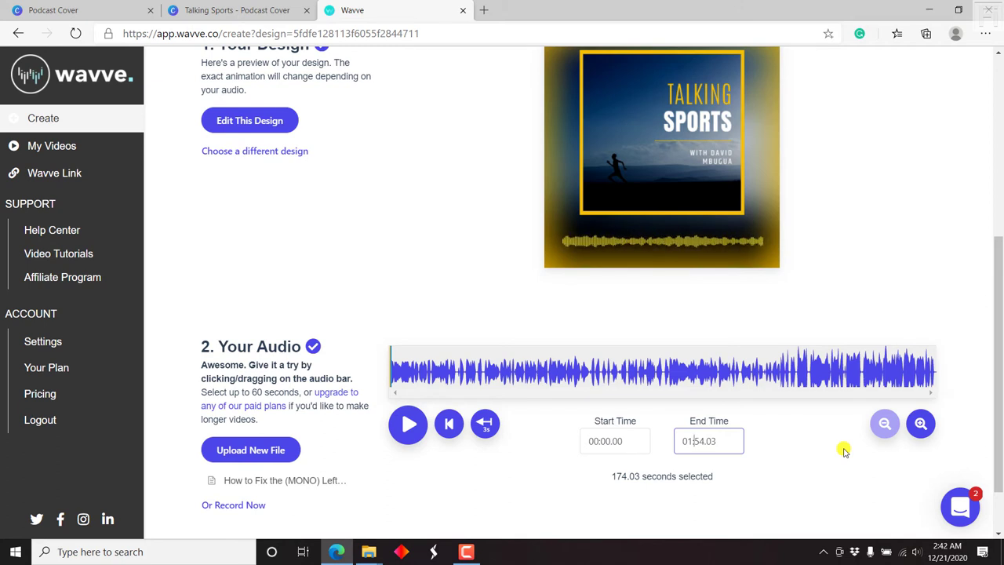
key("shift+Right")
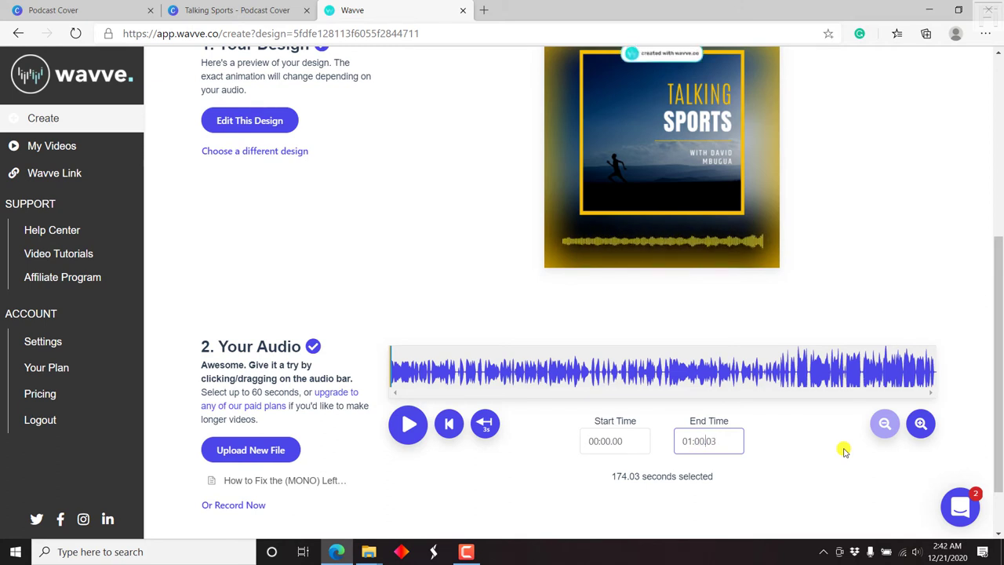
type("00")
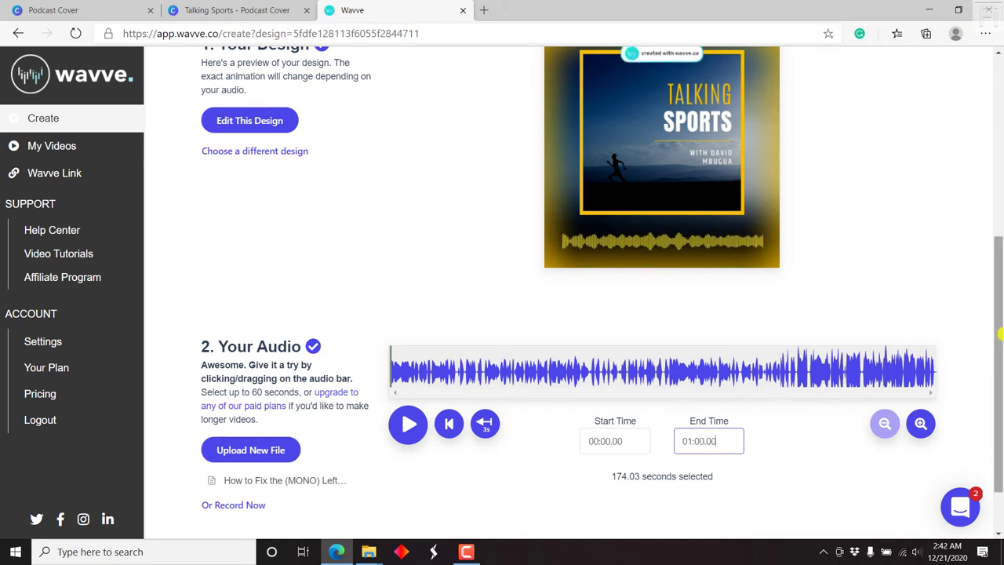
scroll(227, 435, "down", 1)
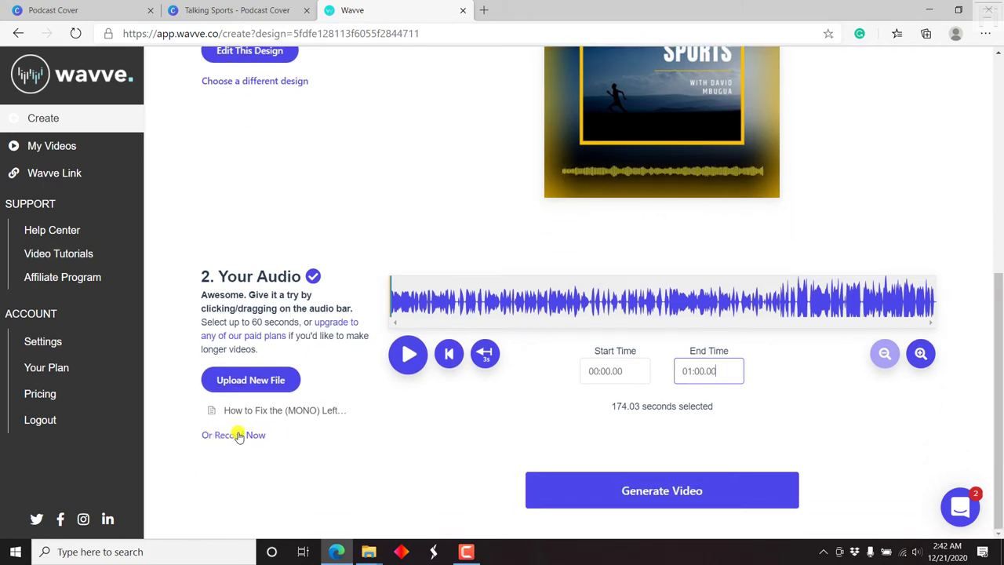